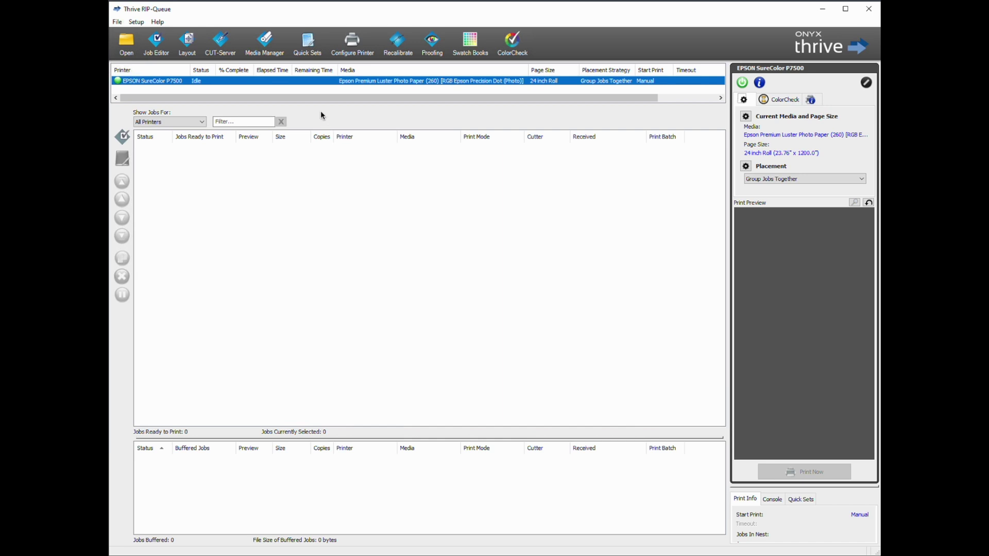
Import the (EPSON) Legacy Baryta II media profile through the P7500's Global Printer Options
click(354, 42)
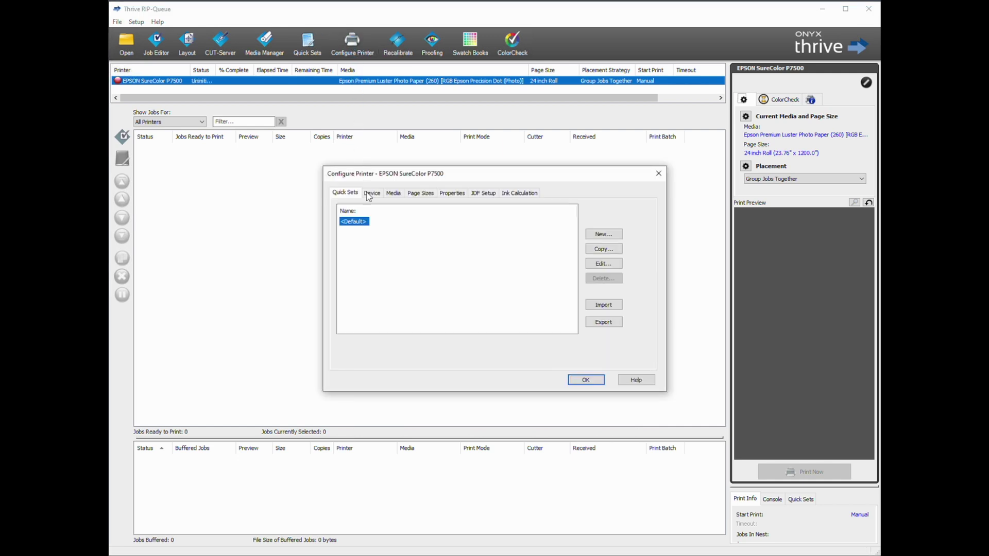
click(373, 195)
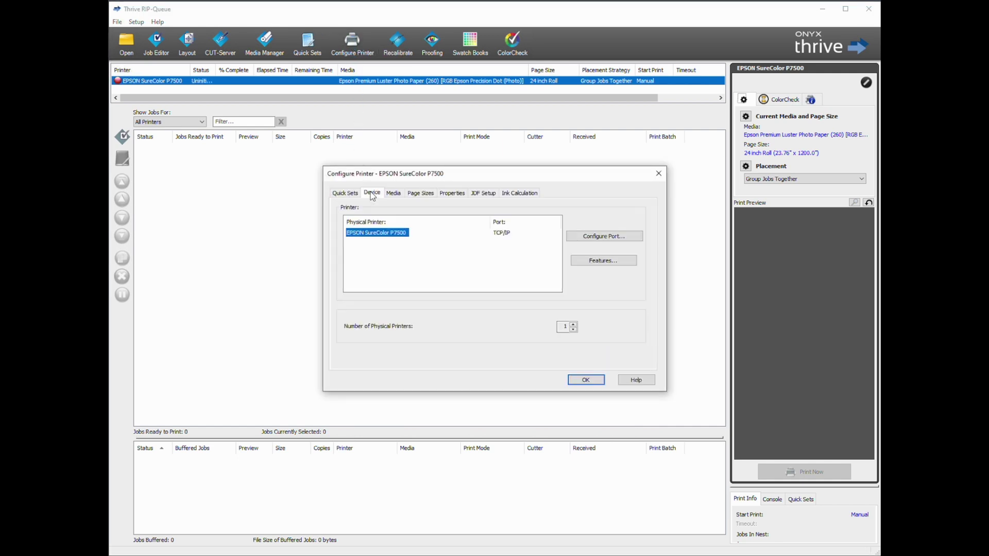
click(592, 264)
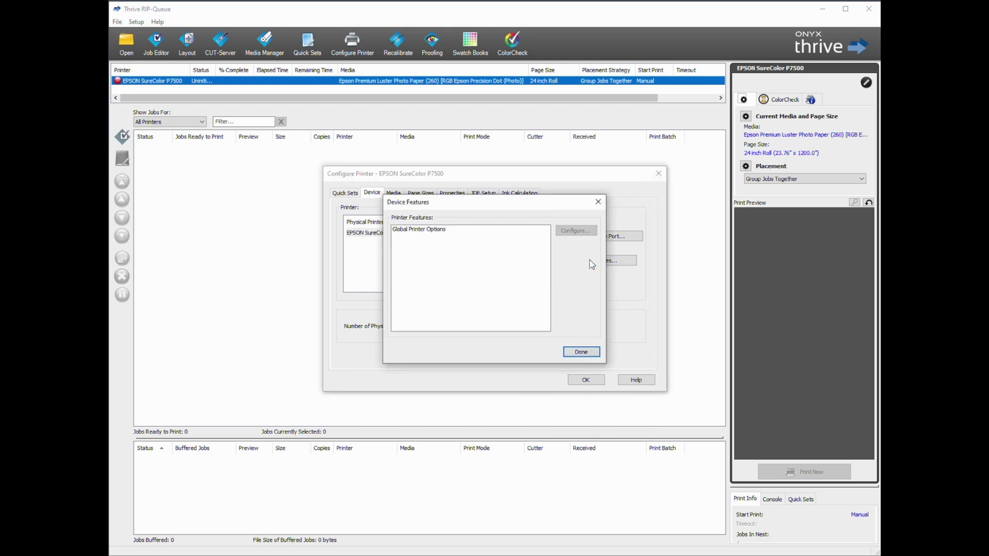
click(436, 232)
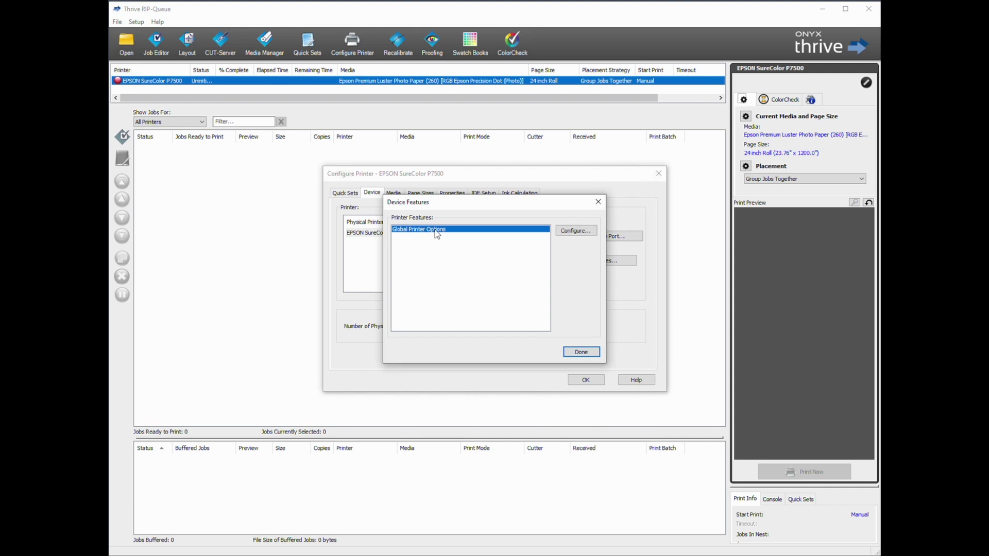
click(576, 231)
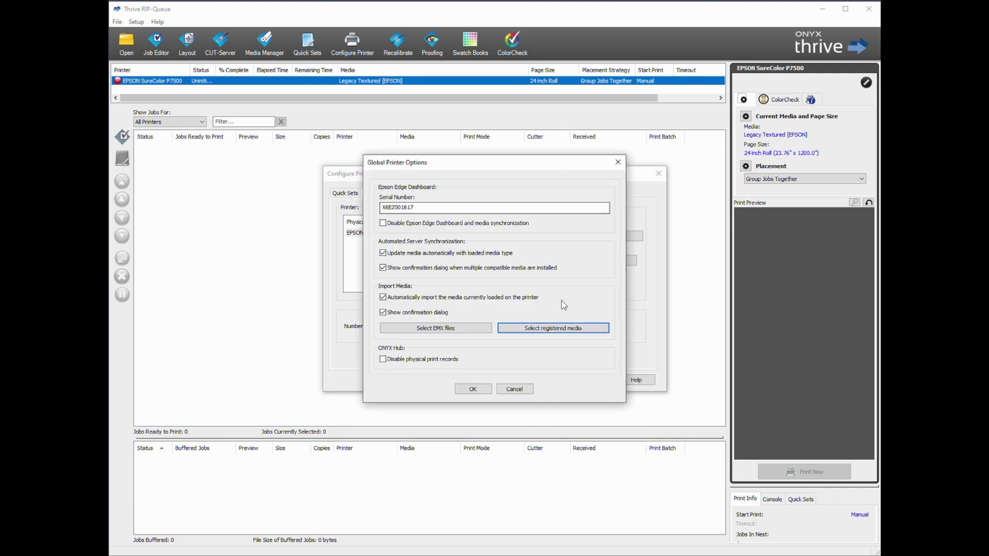
click(560, 328)
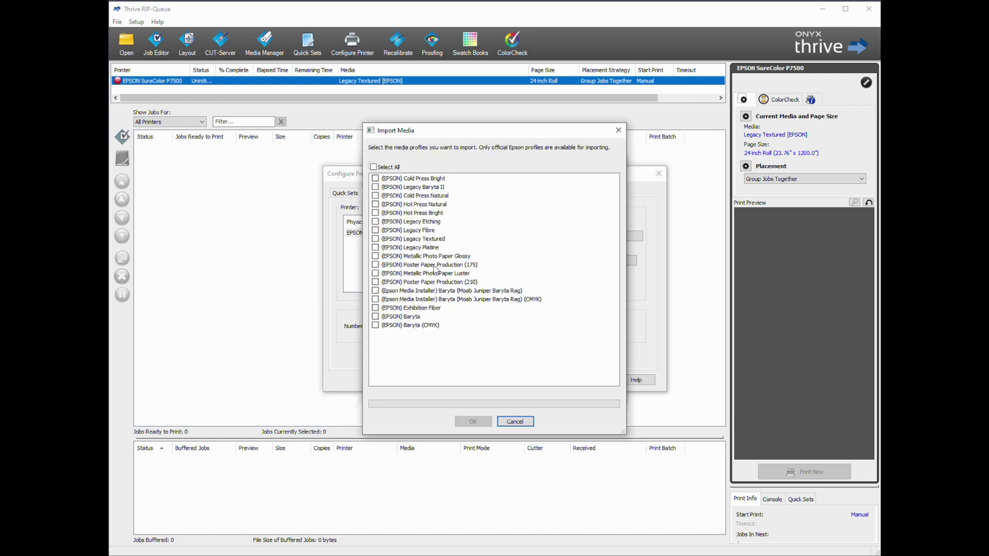
click(374, 187)
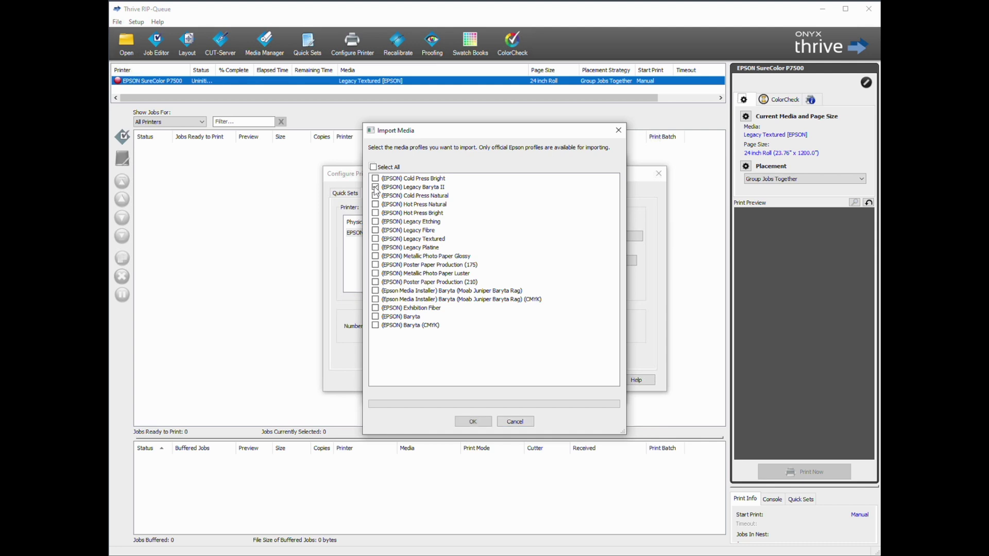
click(473, 422)
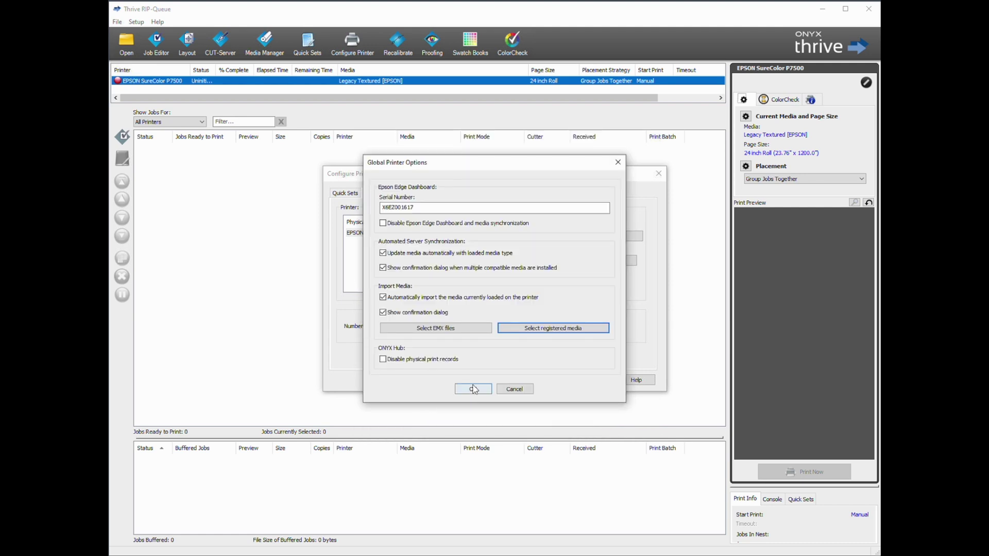
click(473, 389)
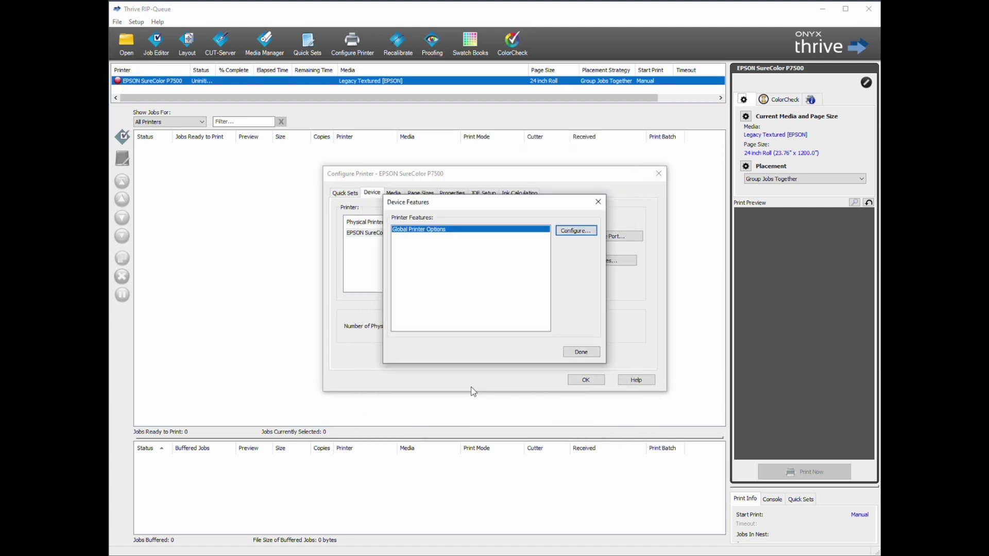
click(574, 354)
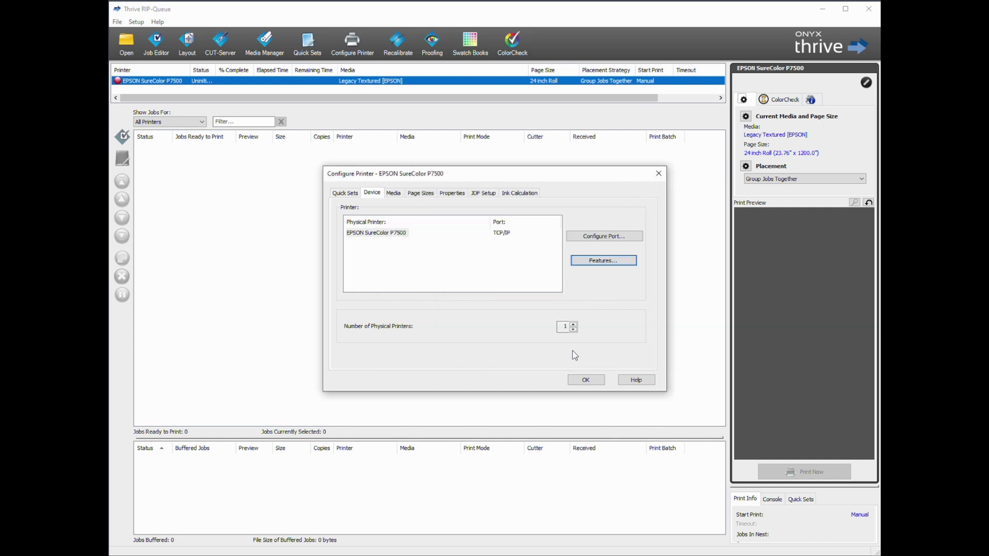
Close printer configuration and confirm Legacy Baryta II on the 24 inch roll in Media and Page Size
click(586, 379)
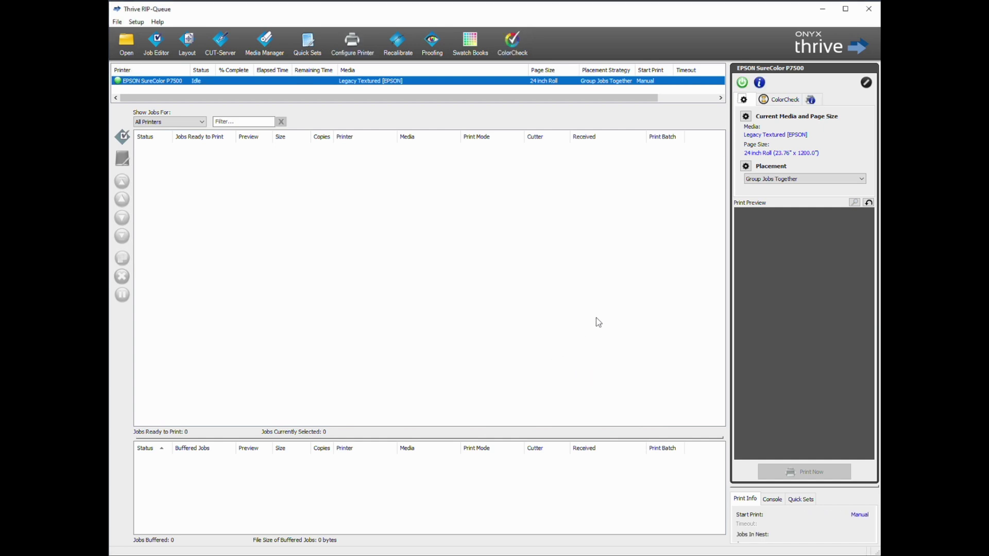
click(745, 116)
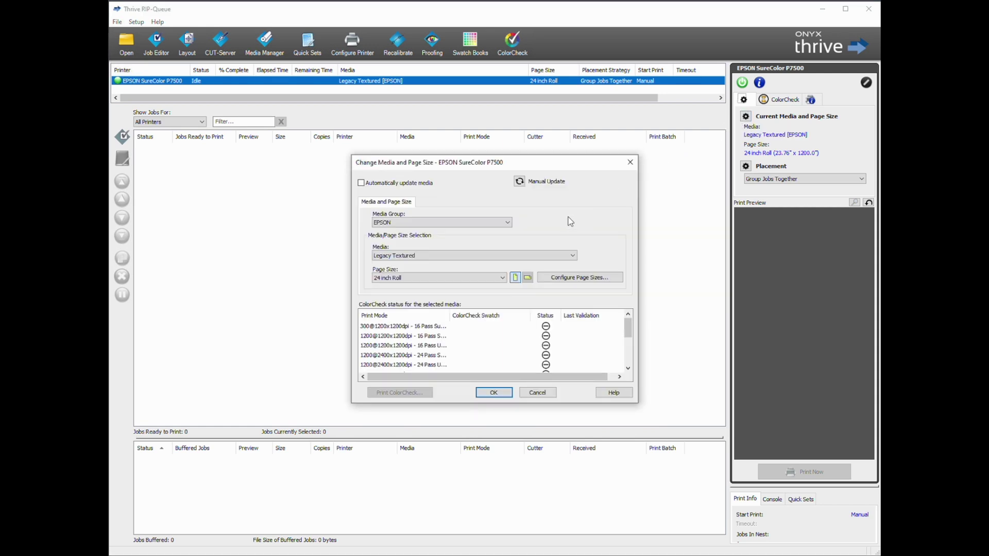
click(475, 227)
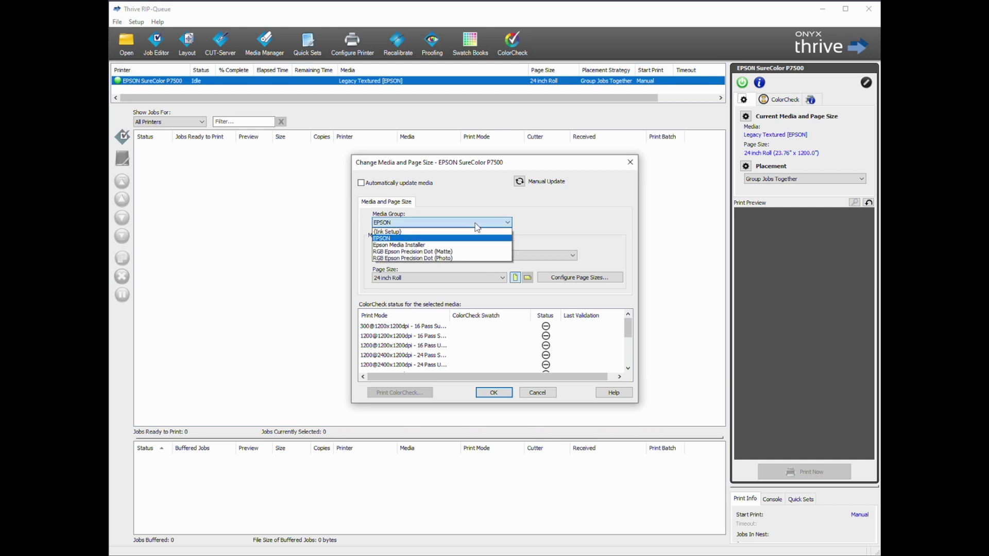
click(477, 227)
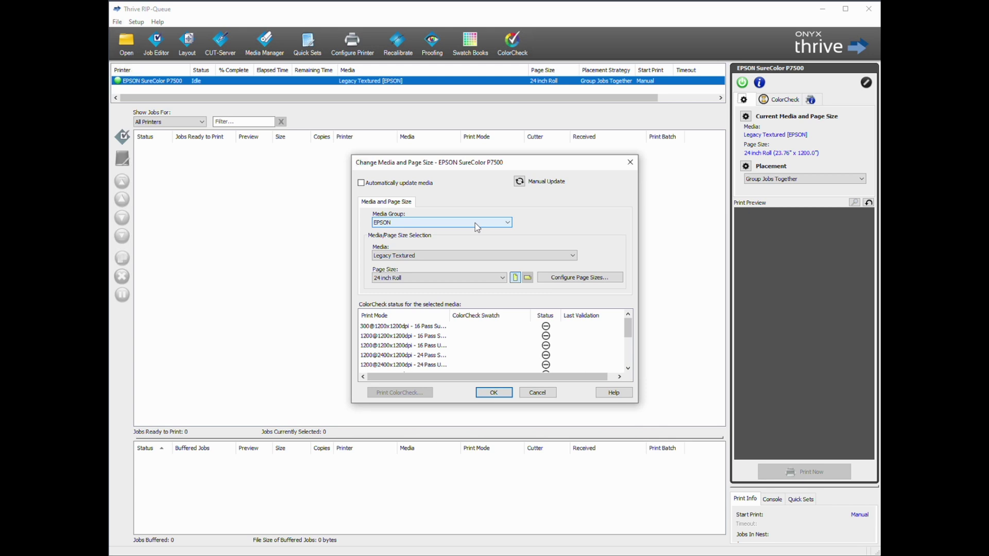
click(475, 224)
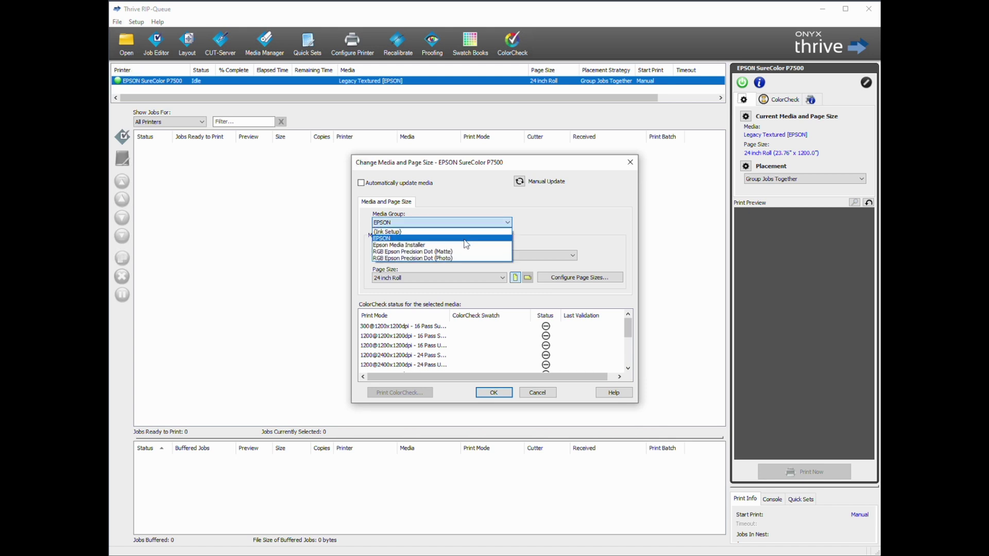
click(493, 392)
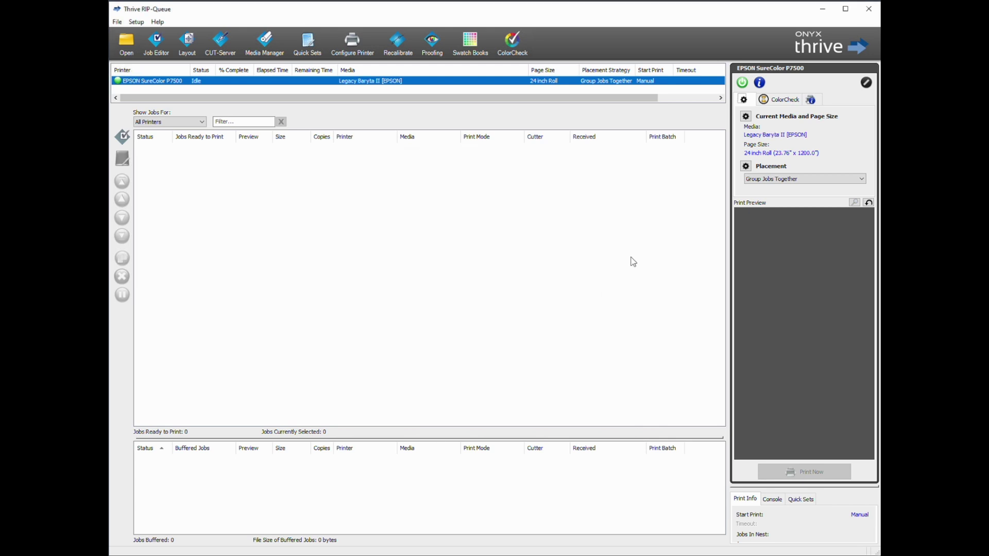
click(745, 117)
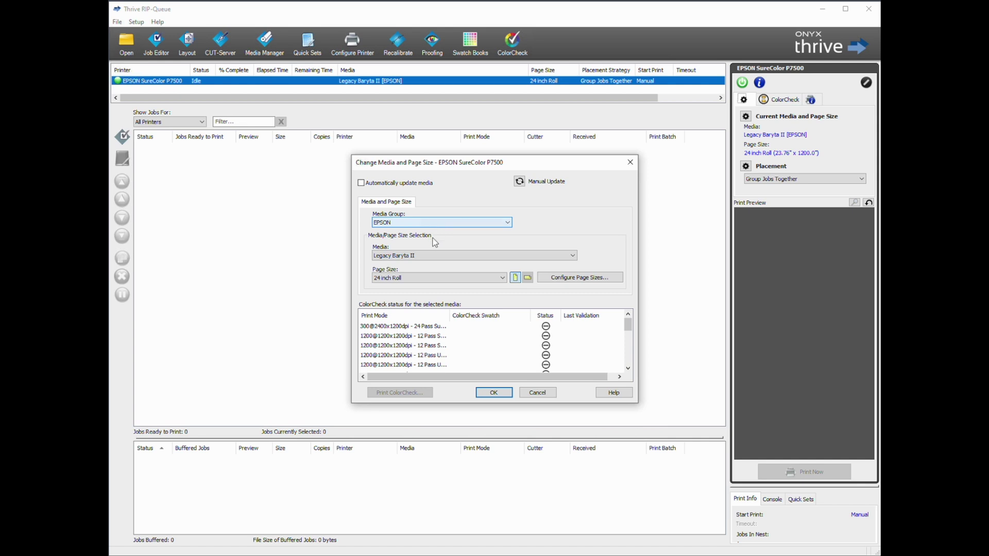
click(437, 256)
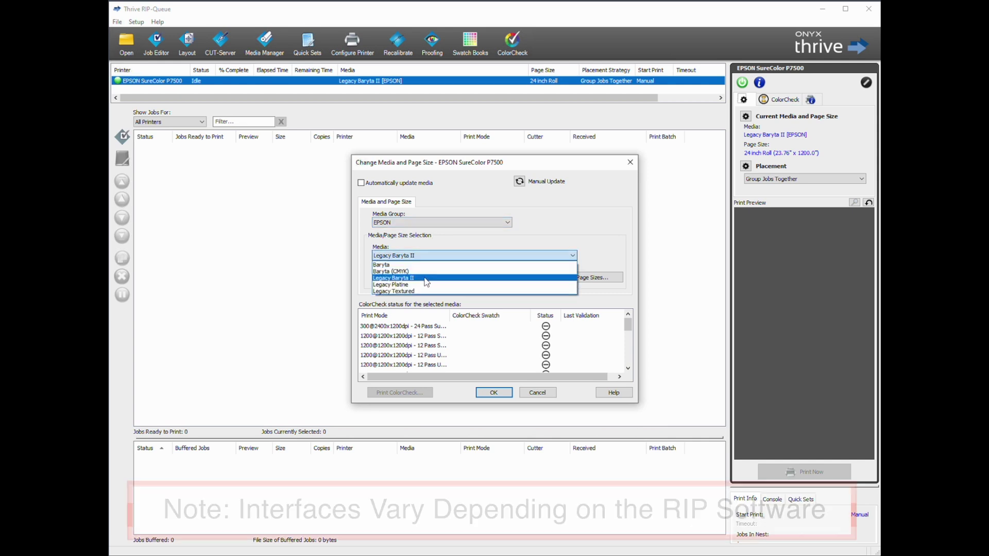
click(427, 277)
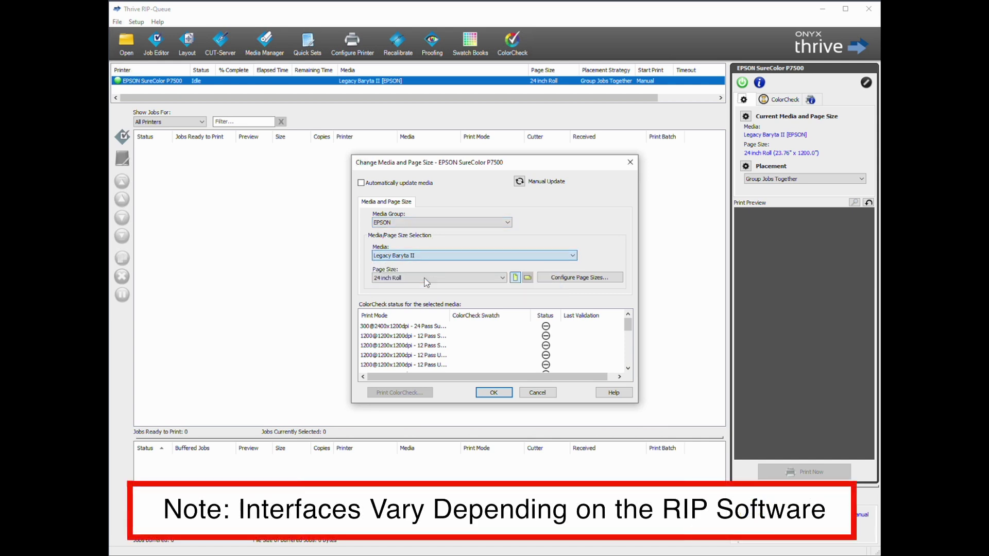
click(492, 393)
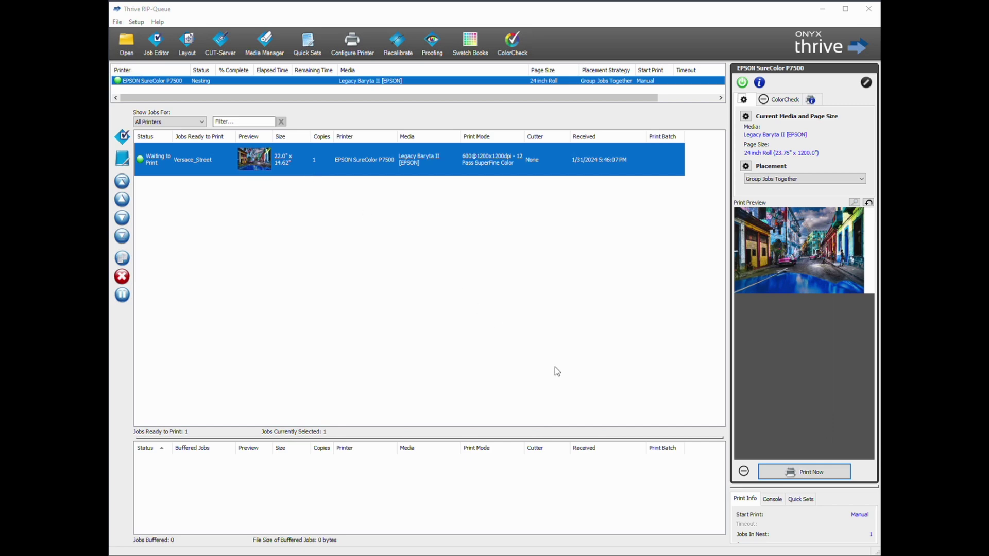
Print the waiting Versace_Street job on the P7500 with Print Now
click(775, 474)
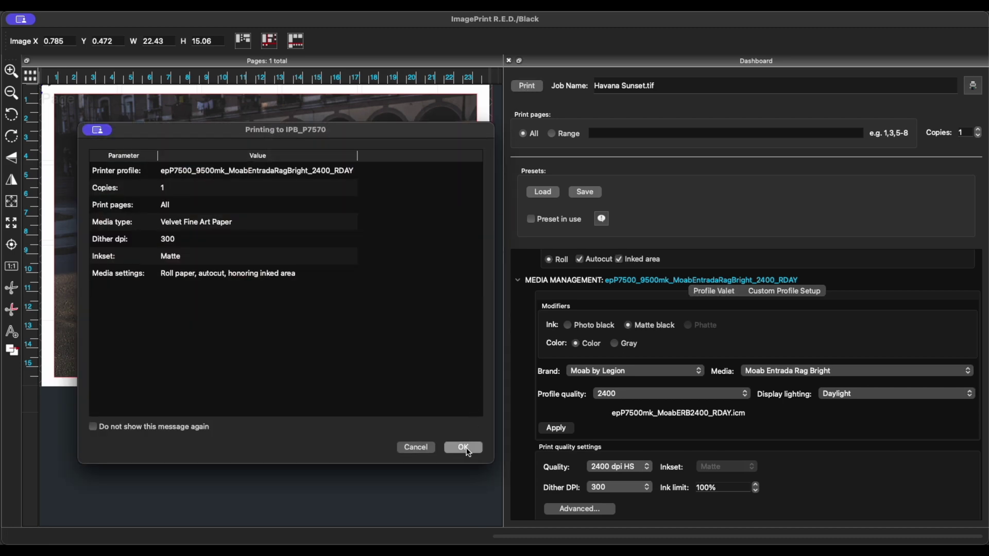
Send Havana Sunset.tif to IPB_P7570 from the Printing dialog
click(463, 447)
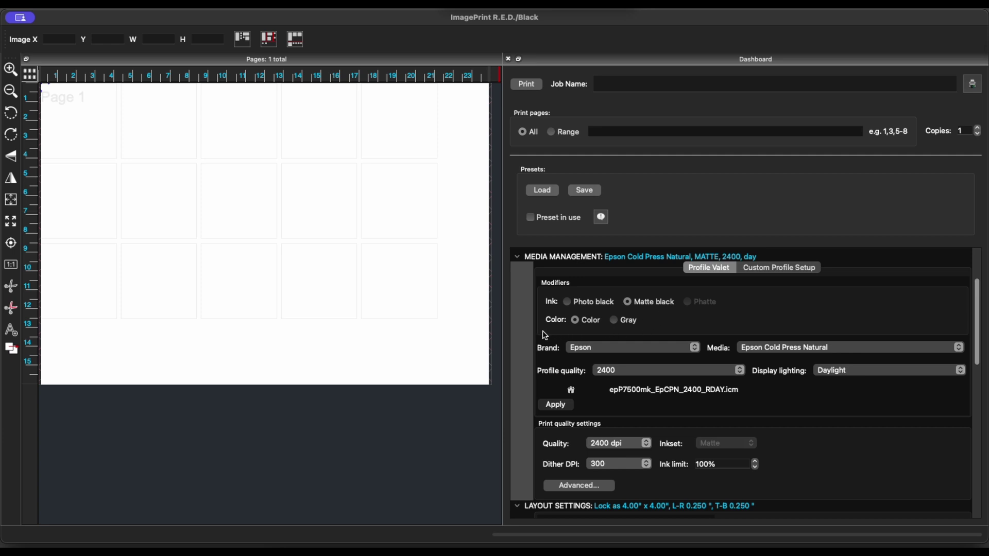
Apply the Moab by Legion 'Moab Entrada Rag Bright' media profile
click(631, 347)
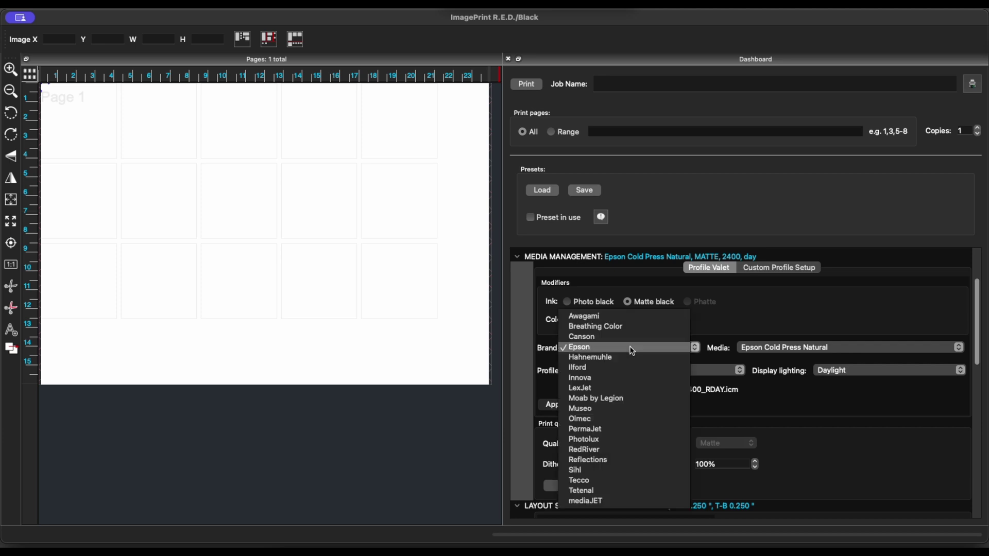
click(620, 400)
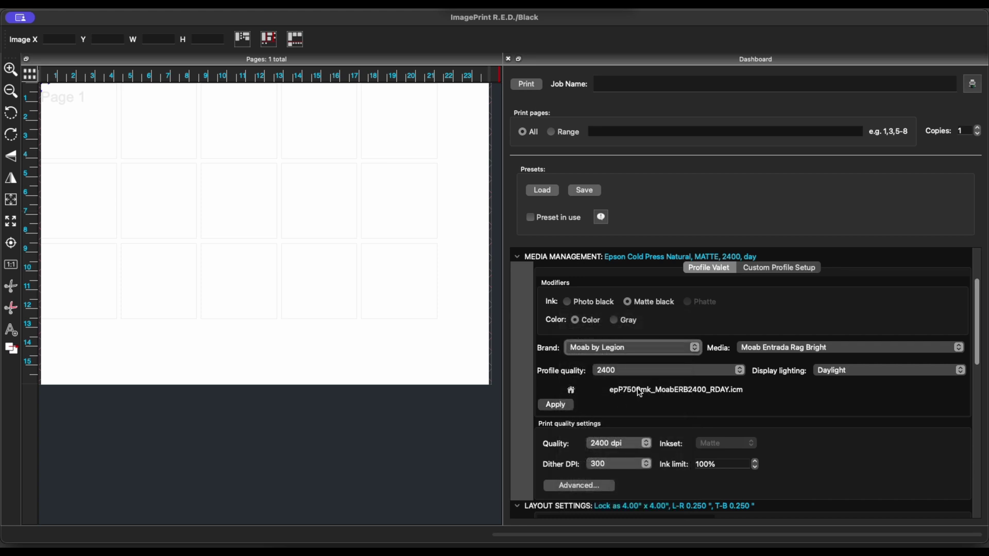
click(791, 350)
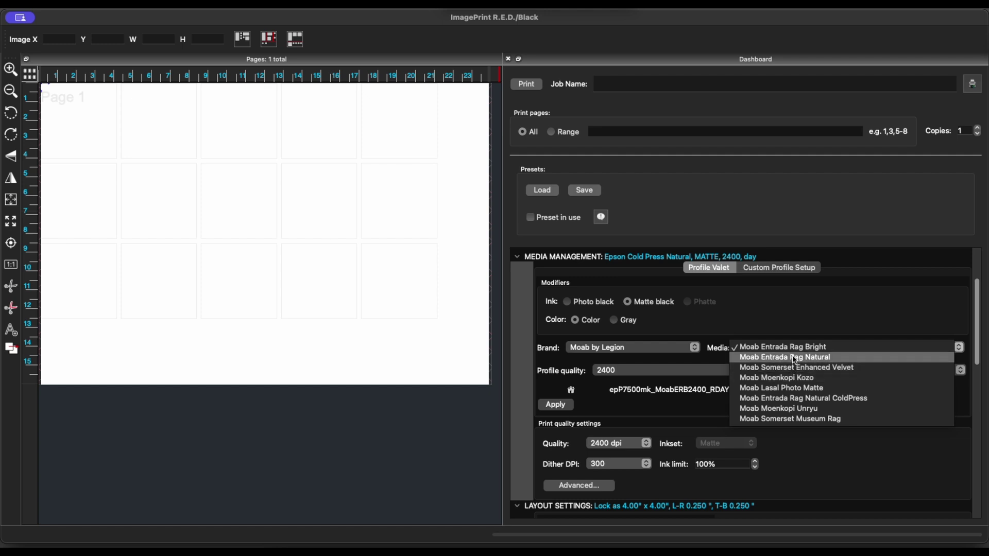
click(794, 349)
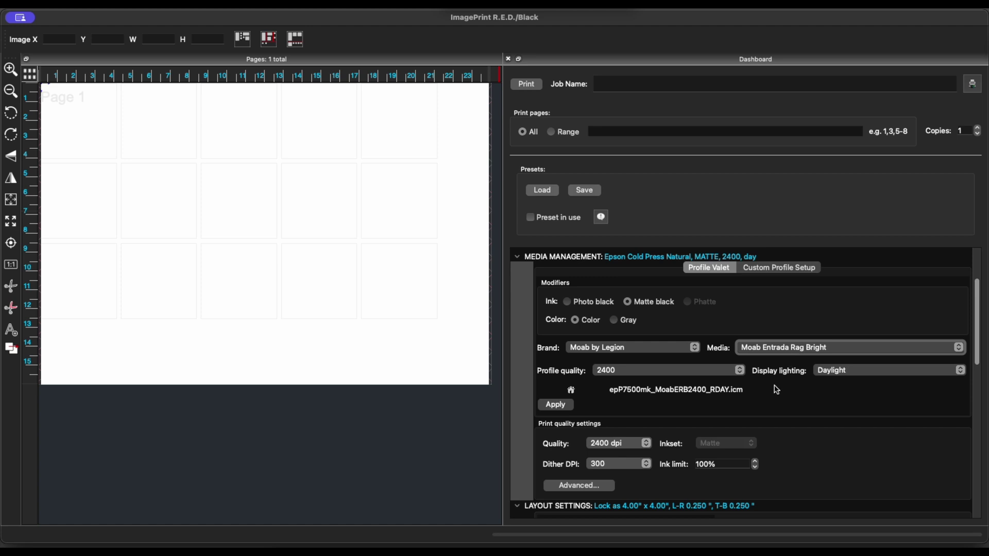
click(556, 405)
Set print quality to 2400 dpi HS and bring up the Advanced paper options
click(633, 468)
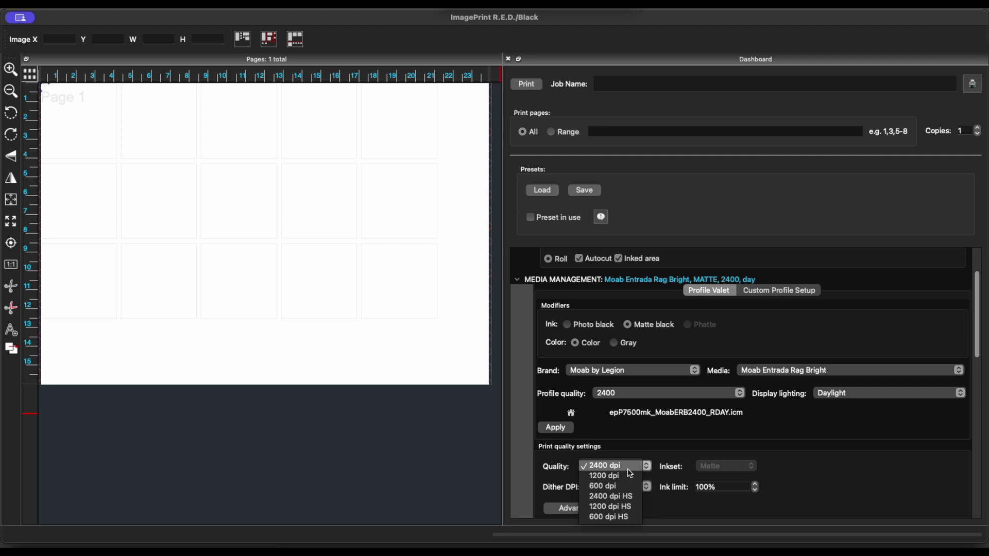
click(633, 497)
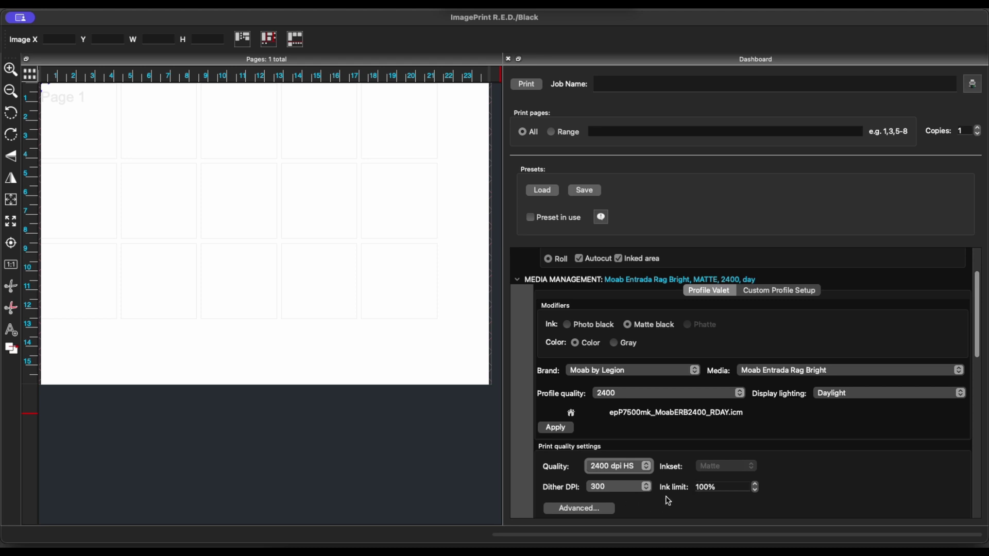
click(593, 509)
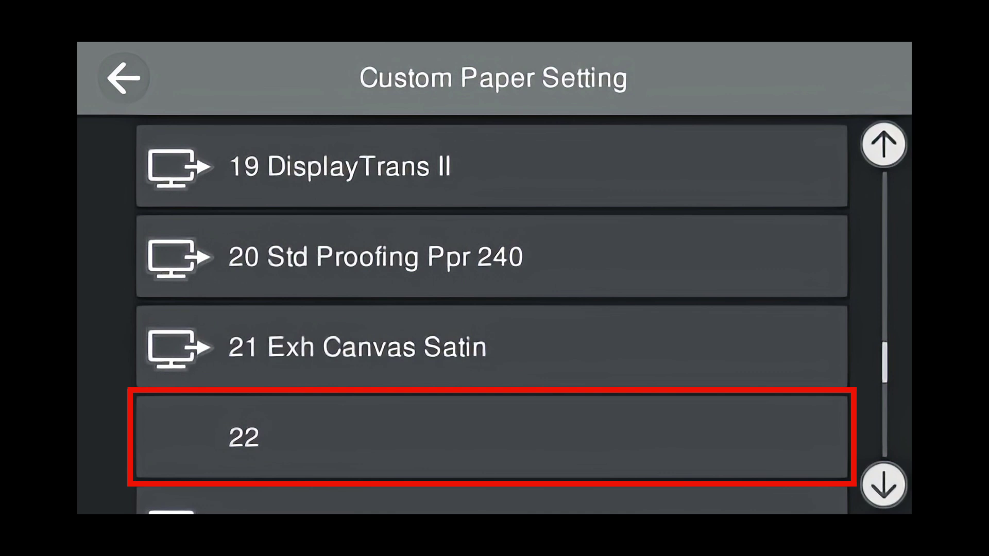
Select custom paper slot 22 and name it 'Moab Entrada Rag Brt'
click(492, 437)
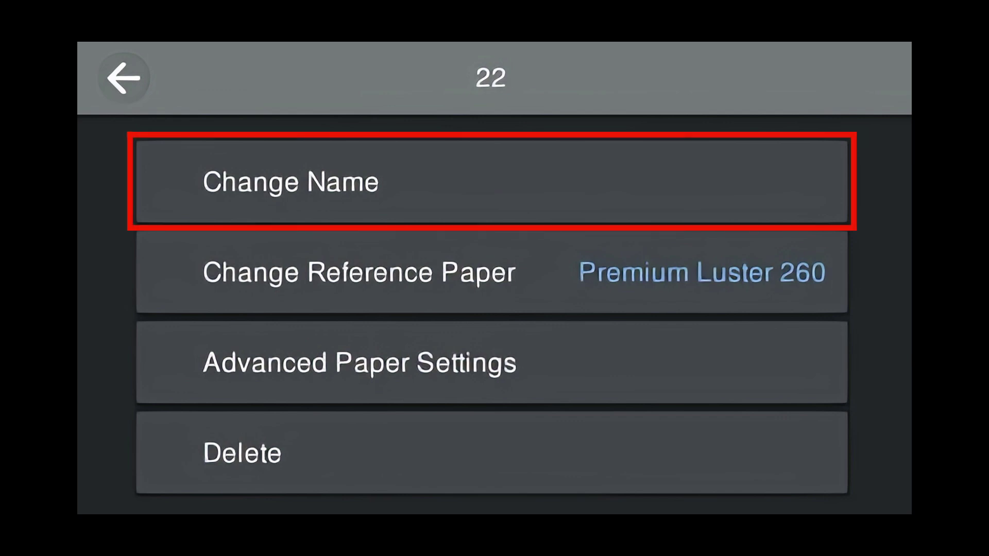
click(491, 181)
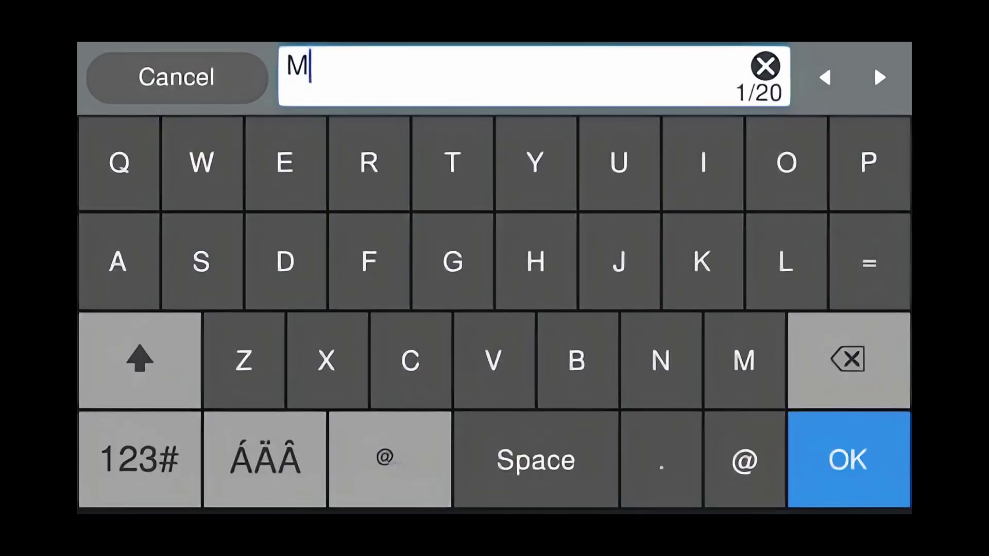
text(oab)
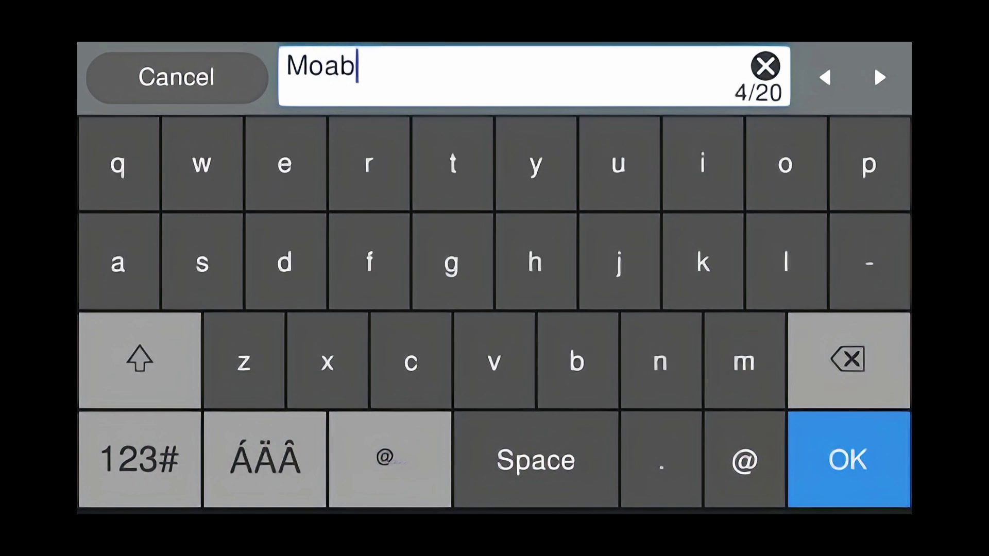
text( Entrada)
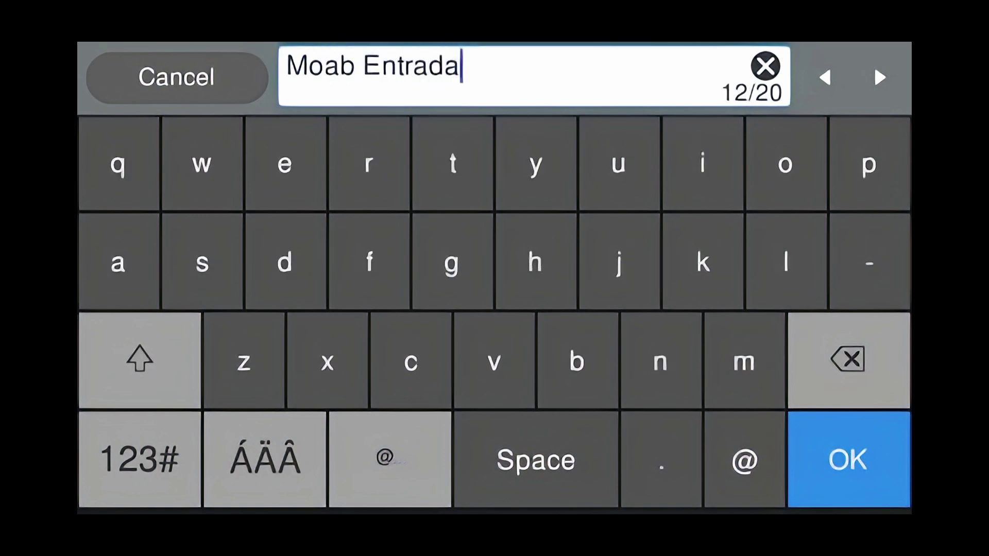
text( Rag Brt)
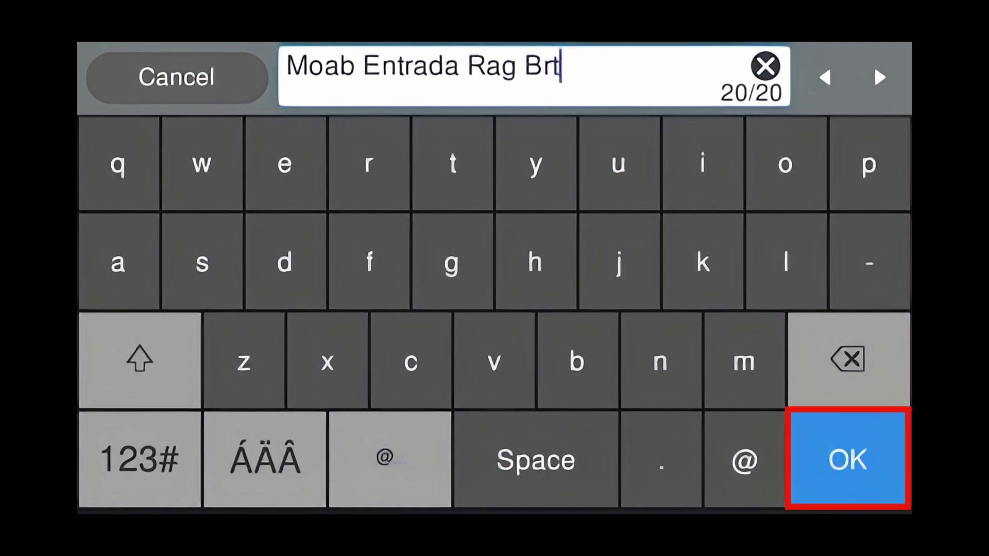
key(Return)
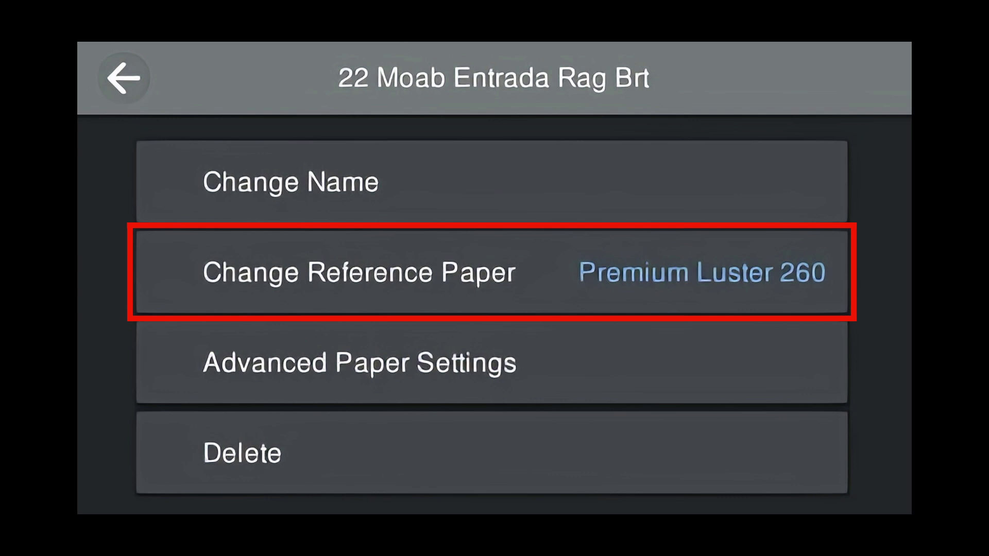
Start changing slot 22's reference paper and confirm with Yes
click(492, 272)
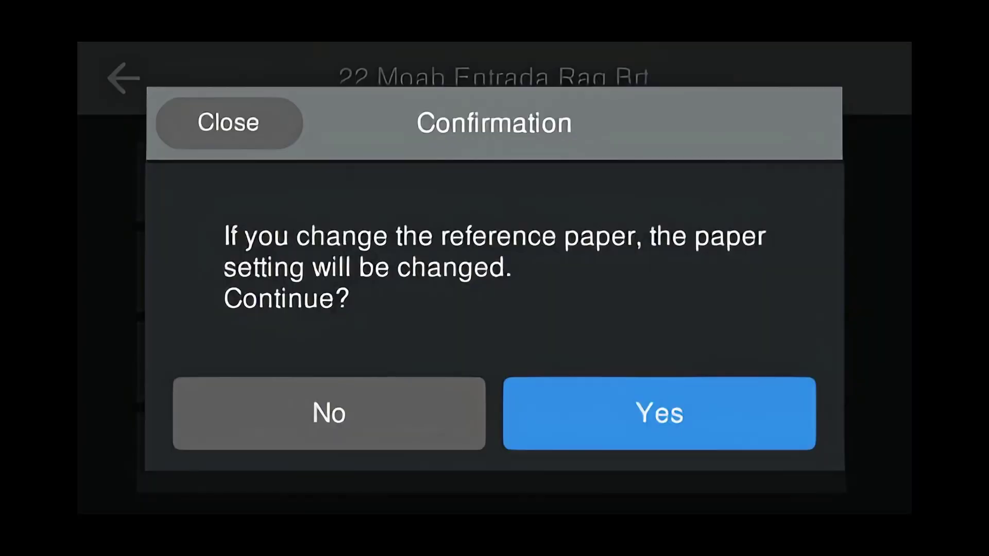
click(659, 414)
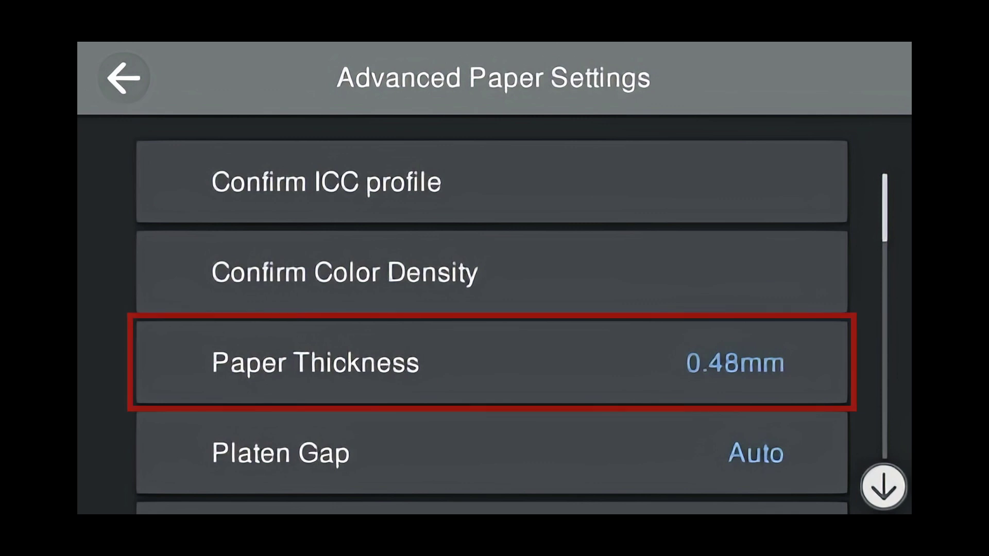
Switch slot 22's paper thickness unit from mm to mil, showing 21.5 mil
click(495, 363)
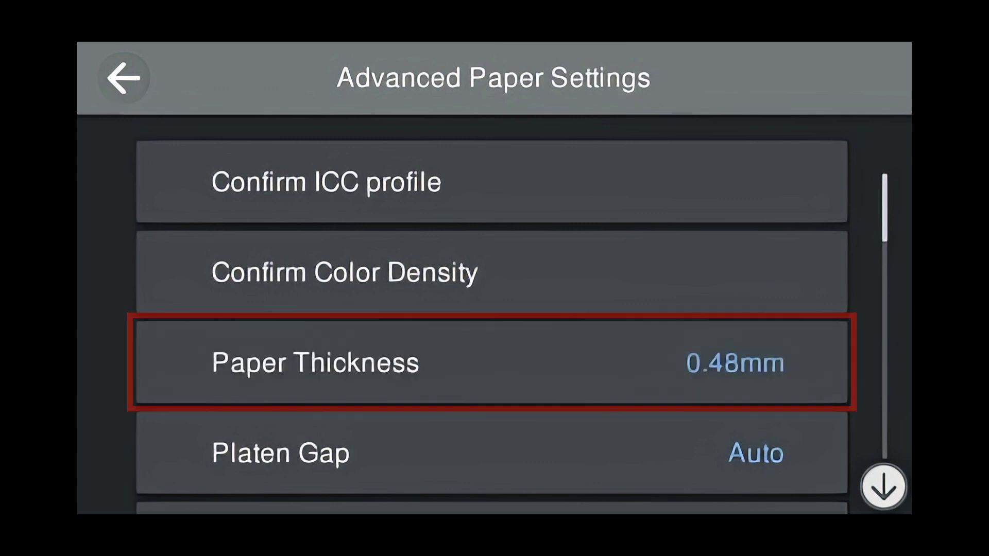
scroll(492, 315, down, 3)
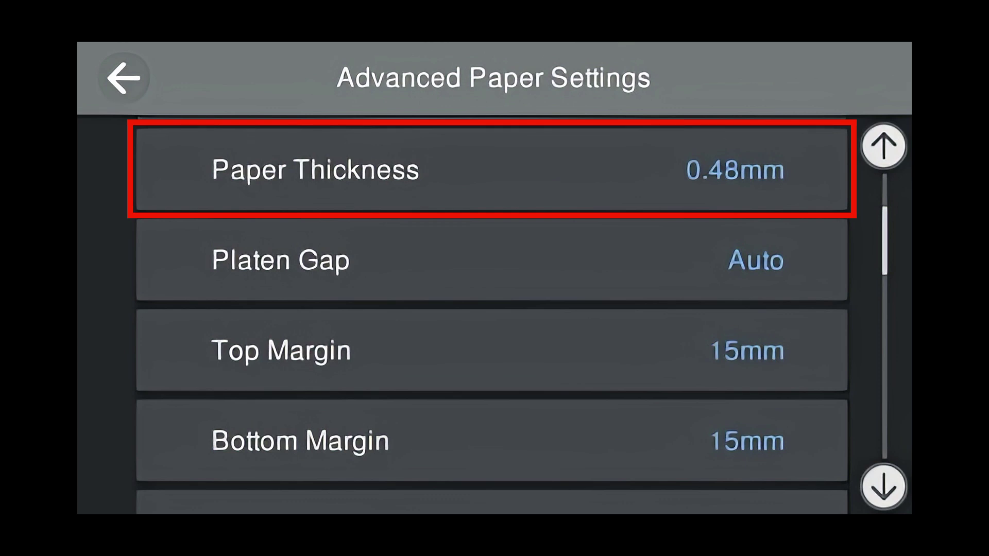
click(491, 169)
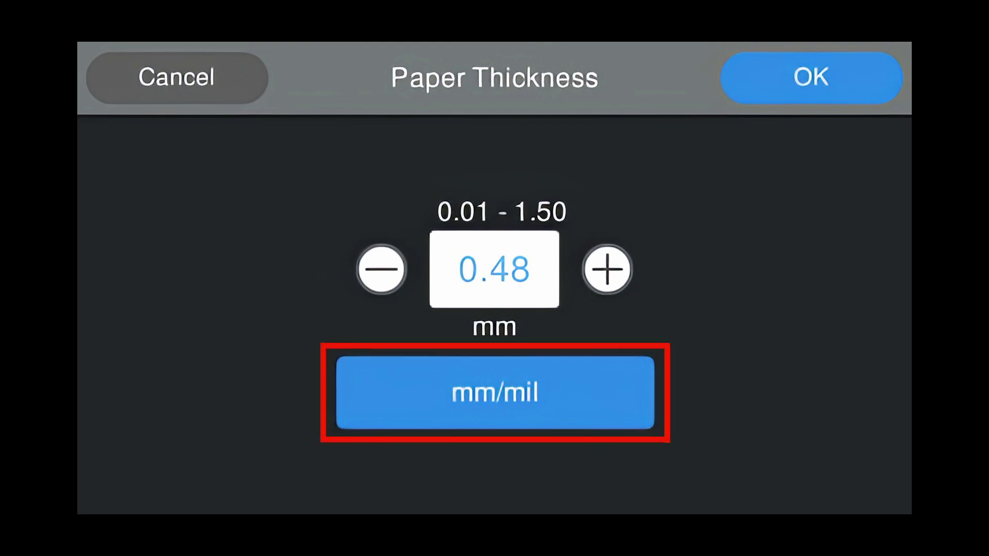
click(494, 393)
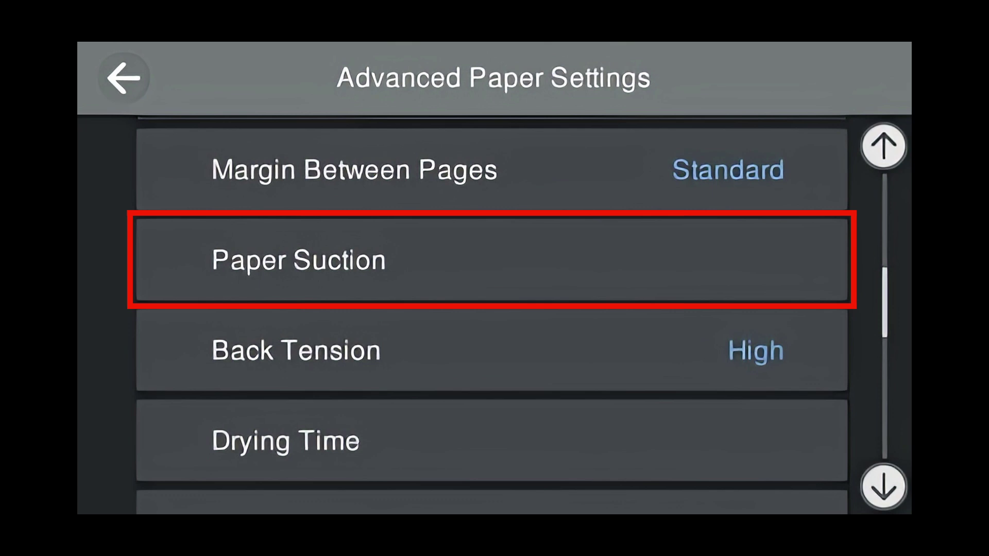
Set slot 22's roll paper suction to 2 and check the Cut Sheet/Poster Board suction
click(492, 260)
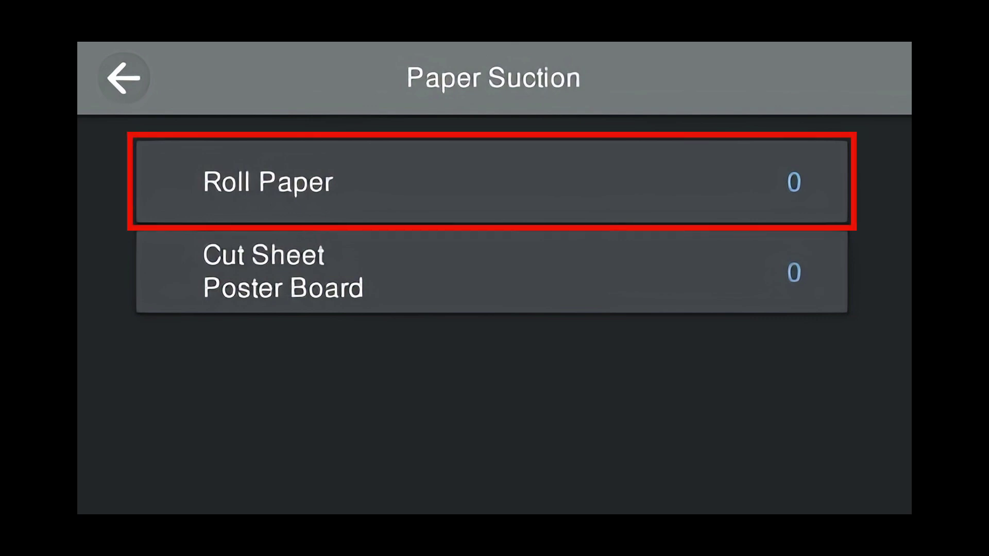
click(492, 181)
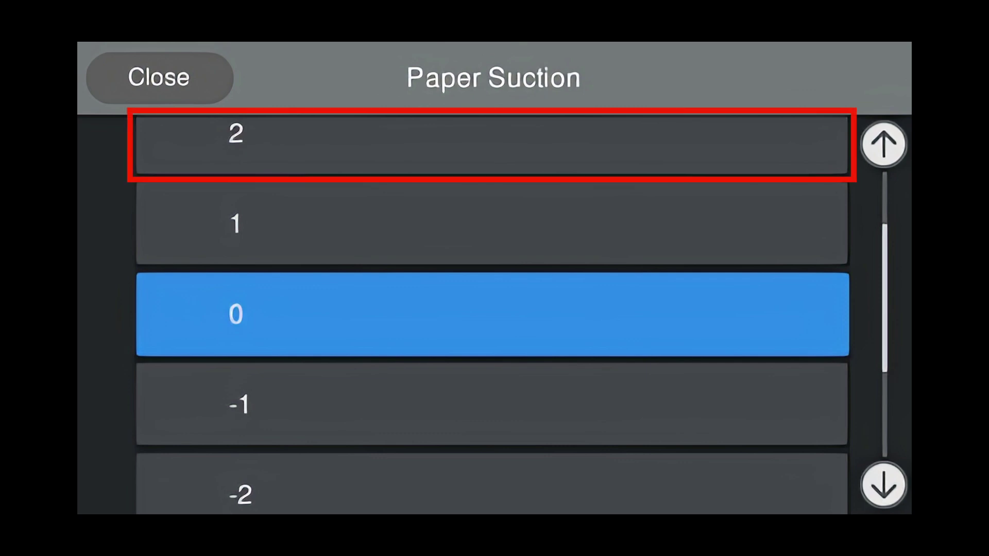
click(491, 146)
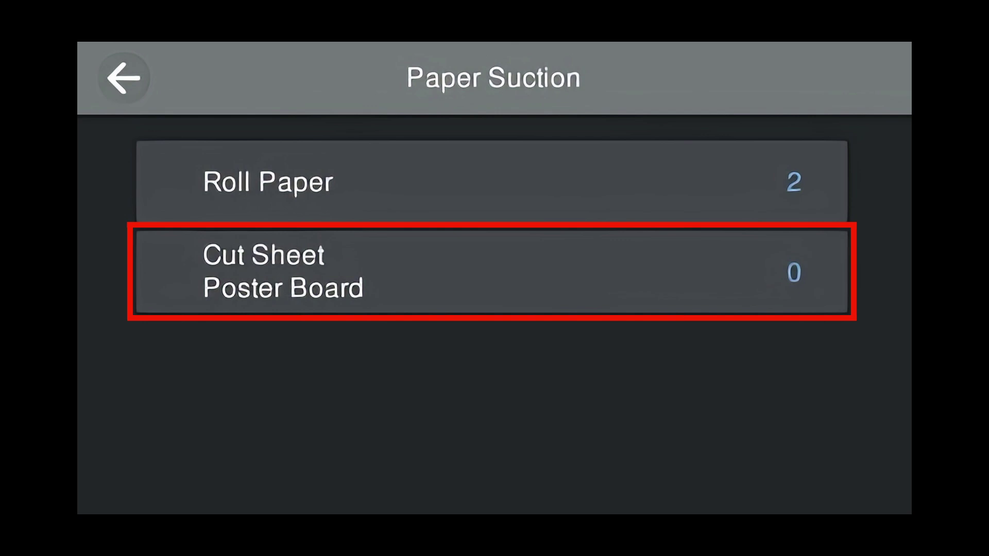
click(492, 271)
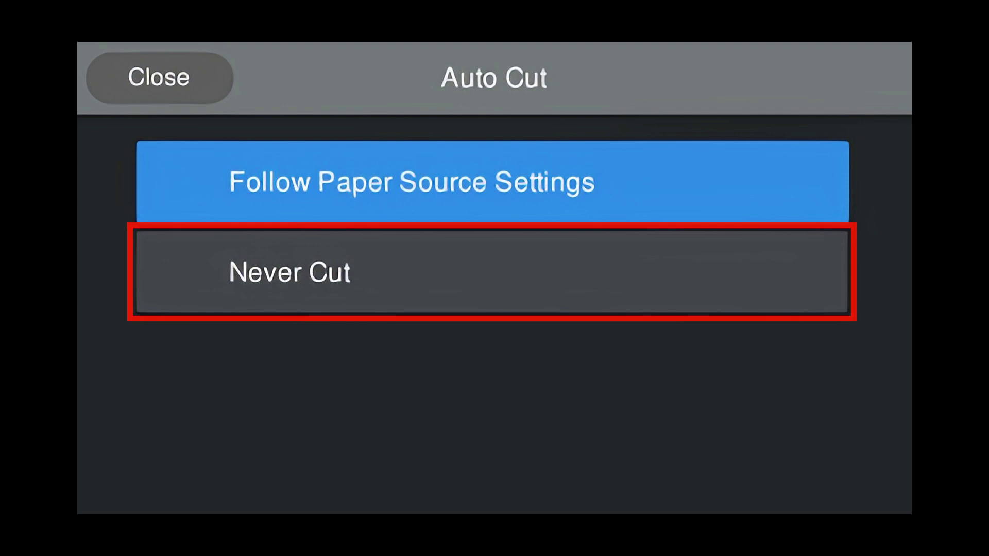
Set Auto Cut to Never Cut and turn Skew Reduction off
click(491, 272)
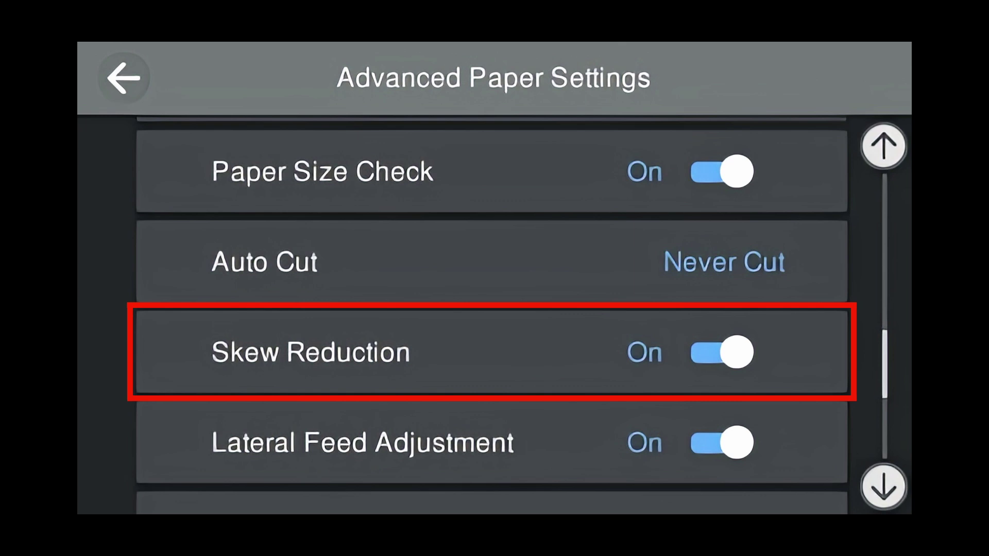
click(722, 352)
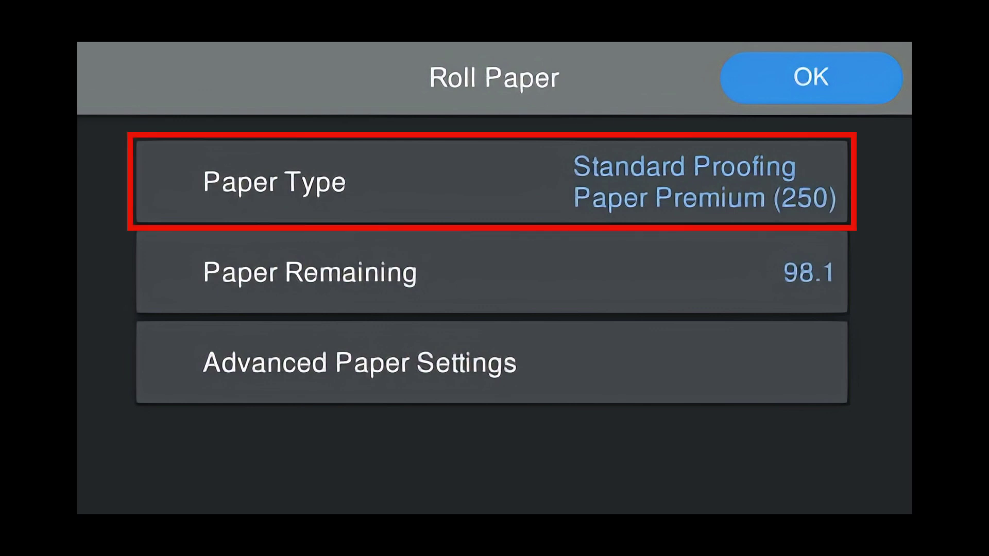
Set the roll paper type to 22 Moab Entrada Rag Brt from Recently Used Paper and confirm
click(381, 182)
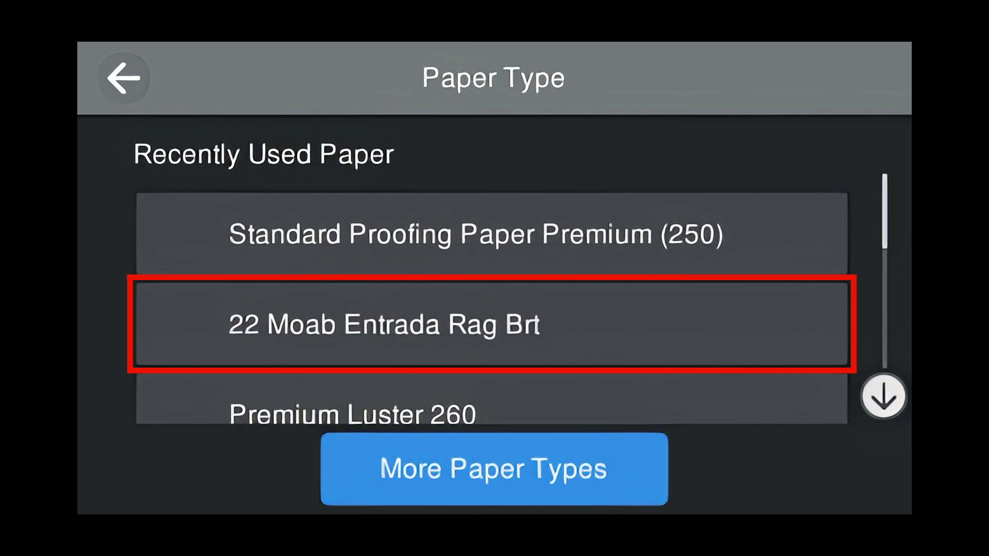
click(383, 325)
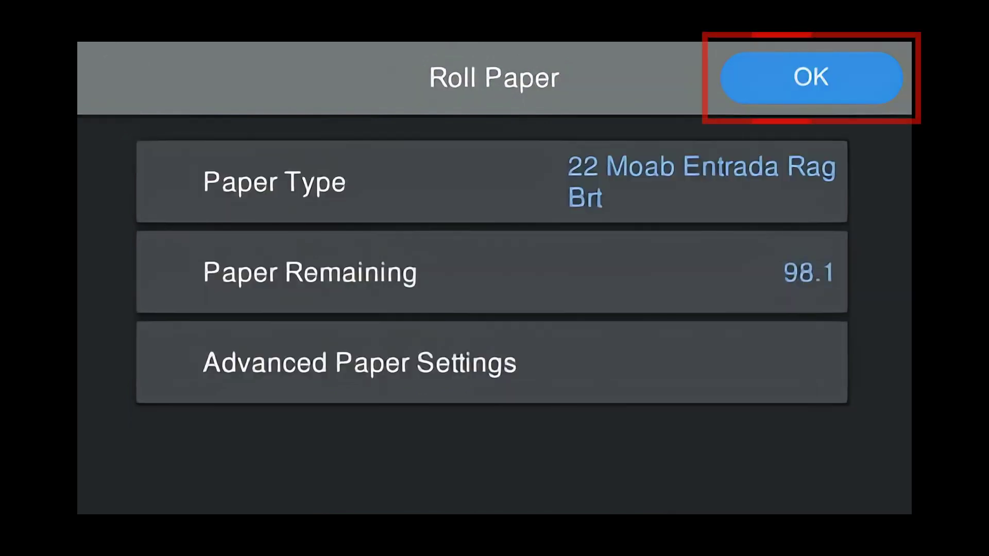
click(811, 78)
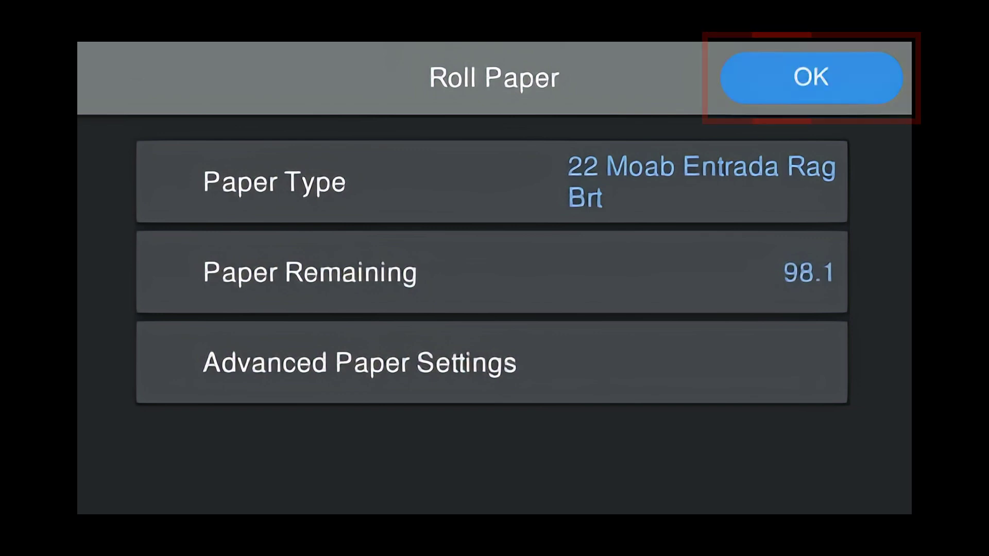